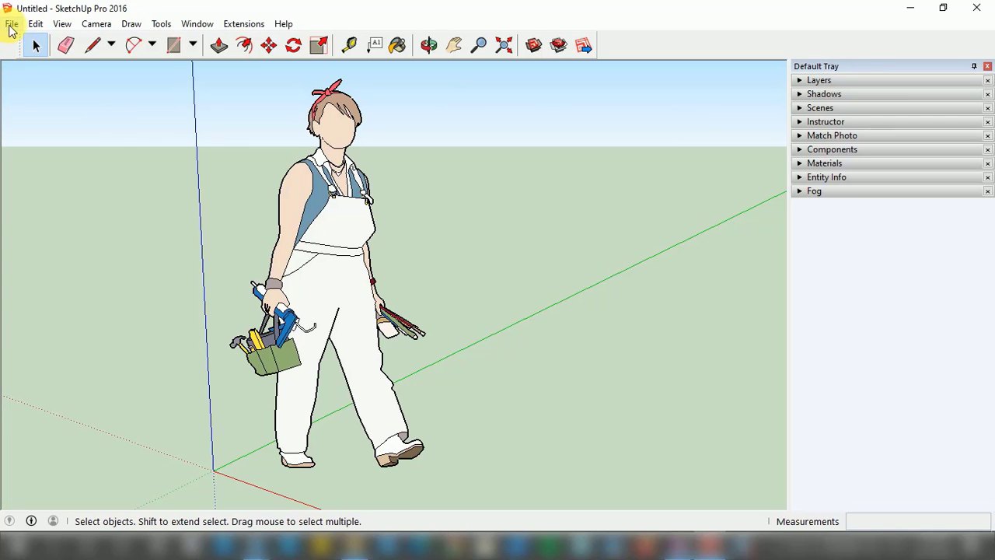
click(11, 24)
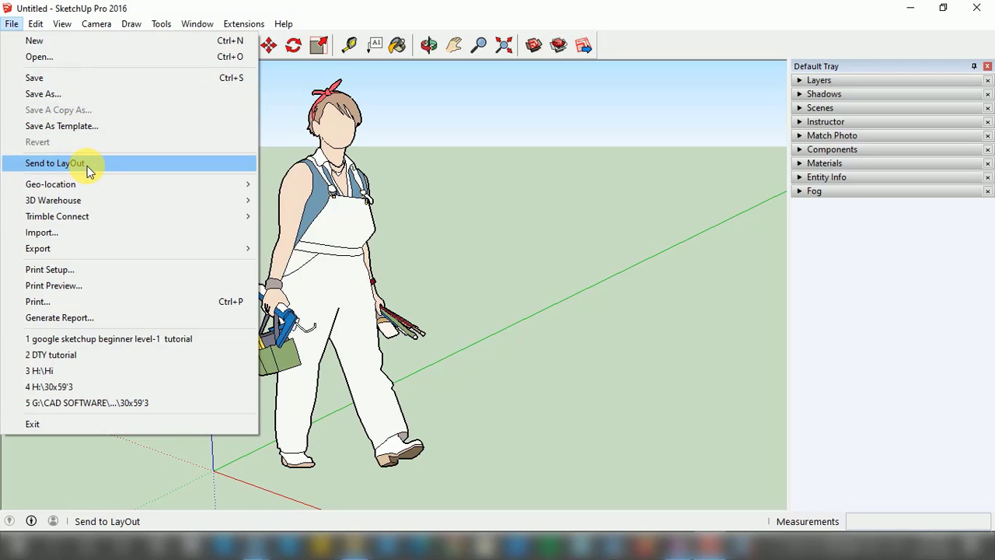
click(35, 25)
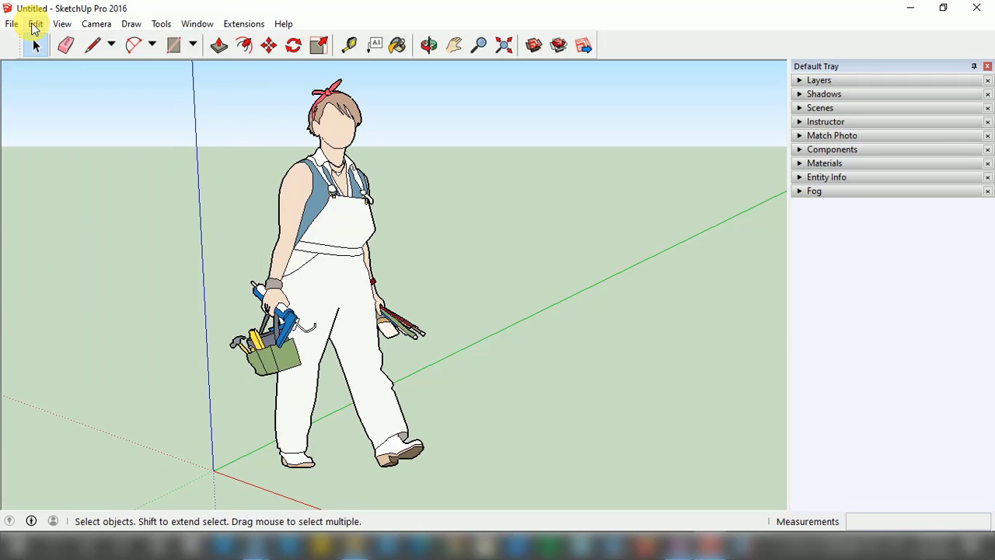
click(36, 26)
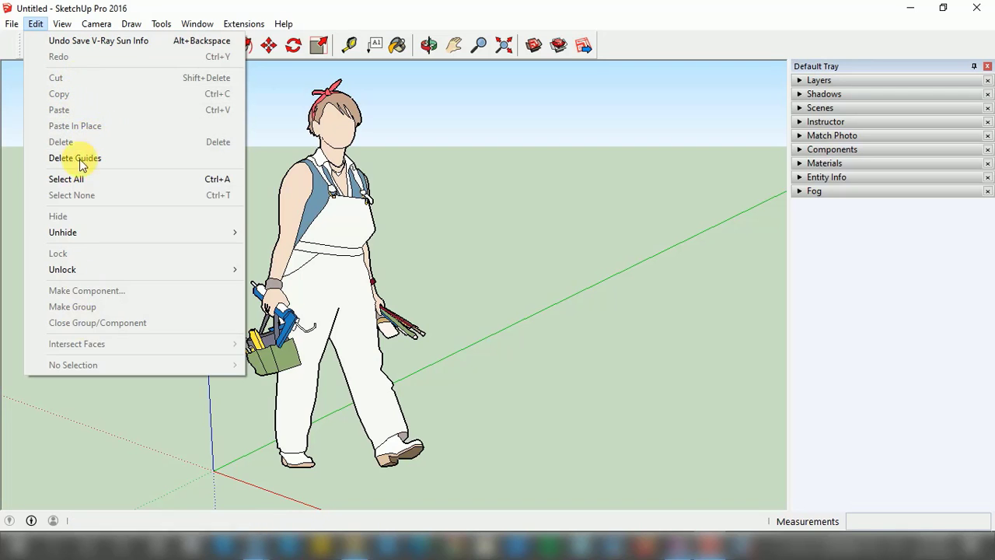
click(36, 23)
click(62, 23)
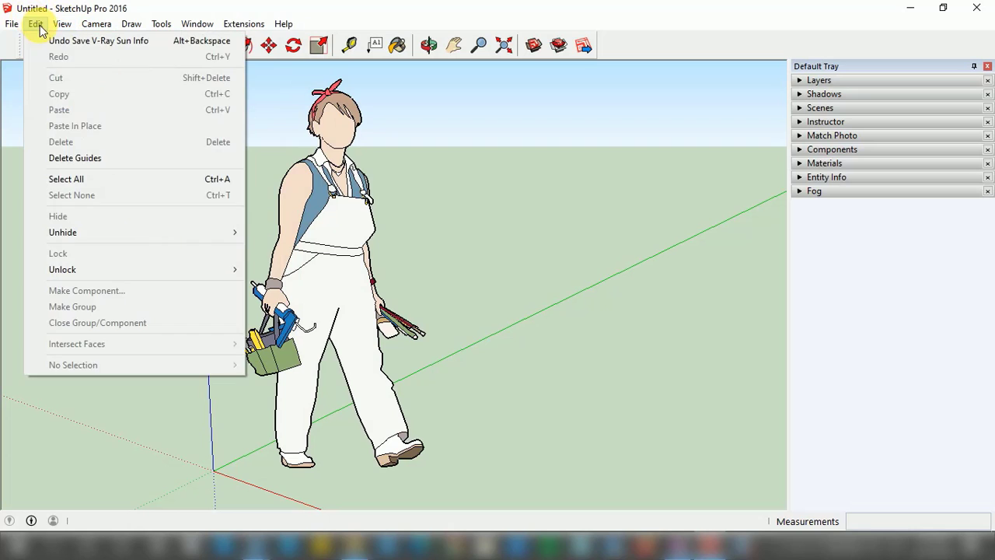
click(39, 25)
click(36, 23)
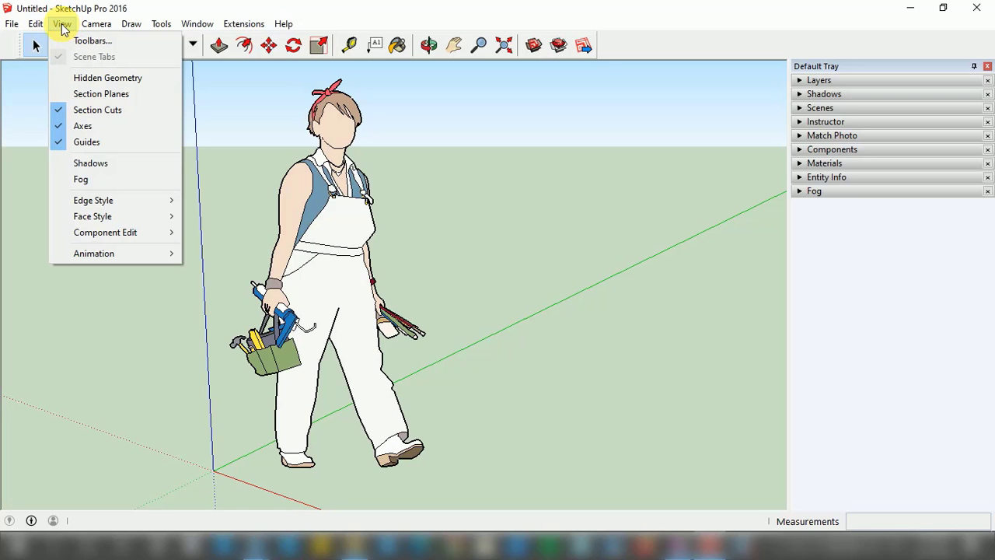
click(62, 24)
click(56, 23)
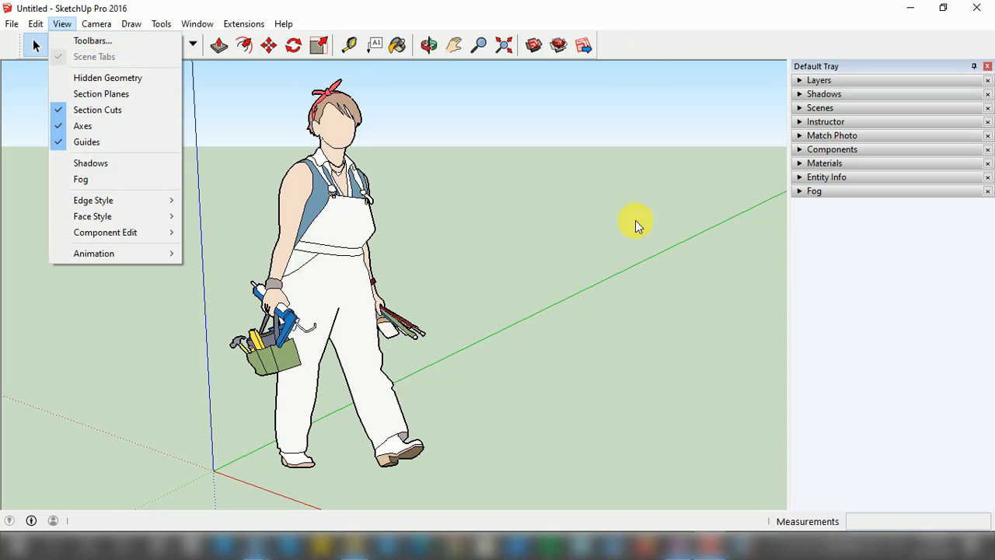
click(566, 259)
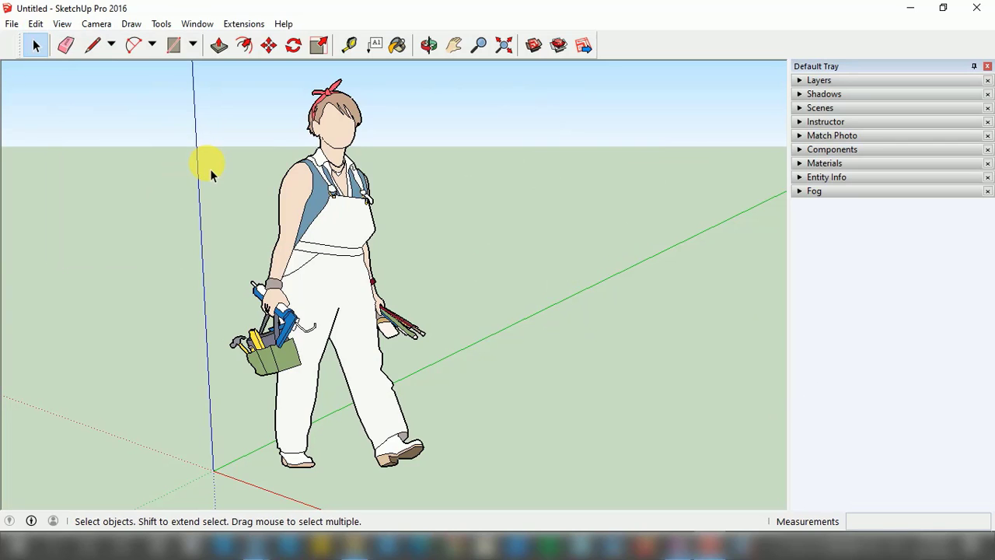
click(61, 25)
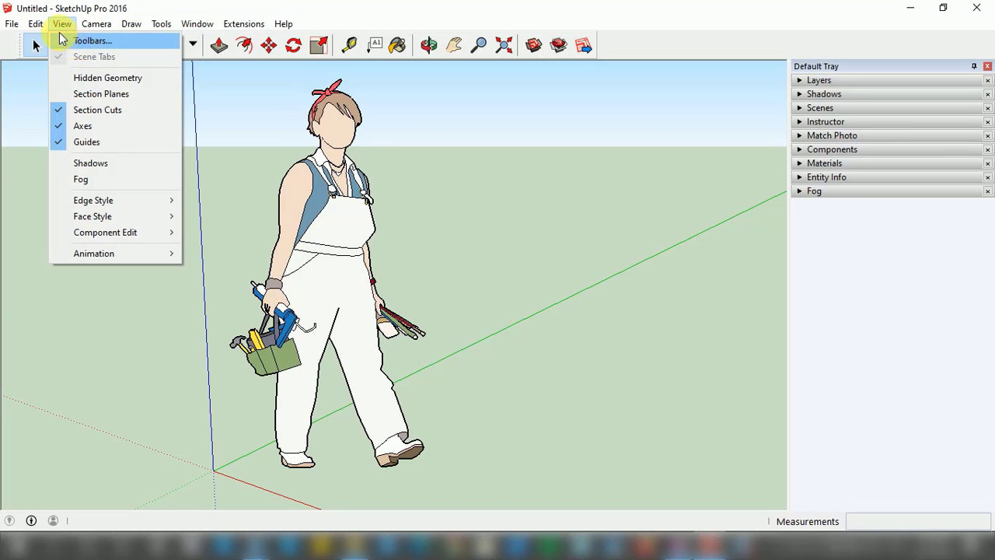
click(62, 28)
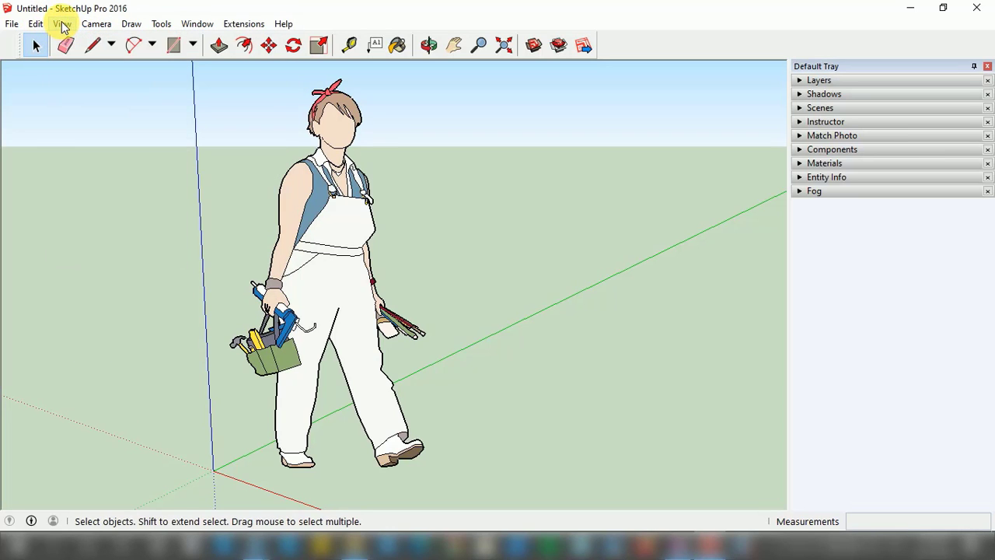
click(65, 27)
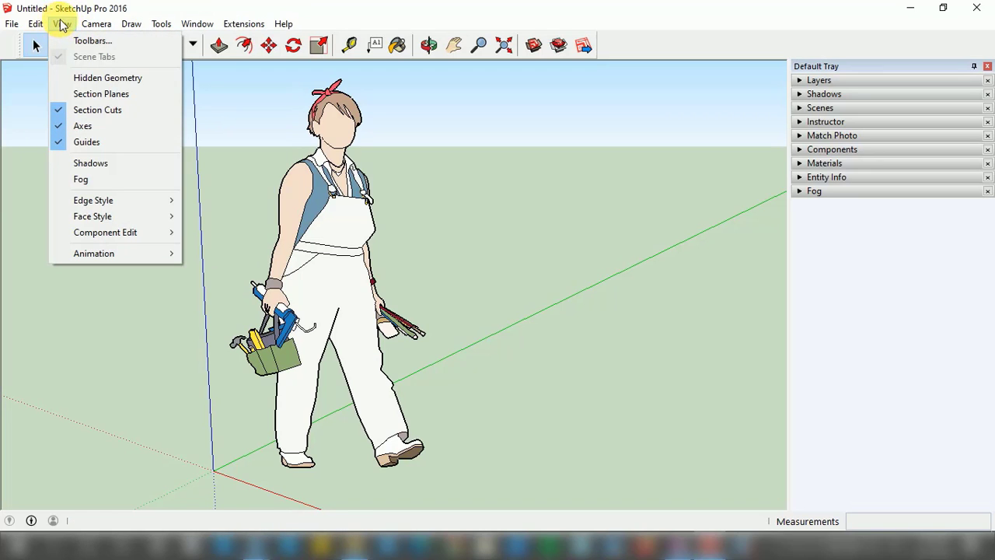
mouse_move(96, 24)
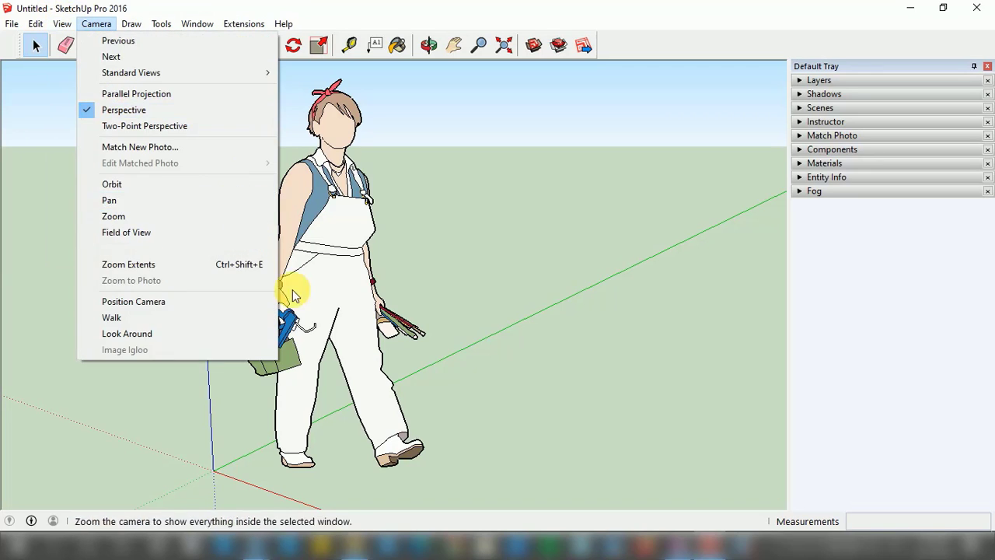
mouse_move(57, 28)
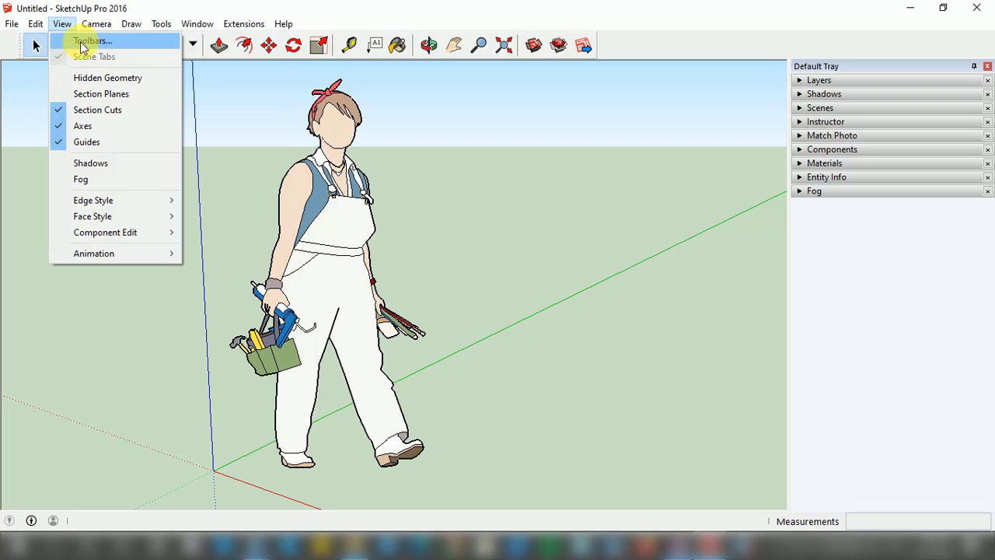
click(654, 192)
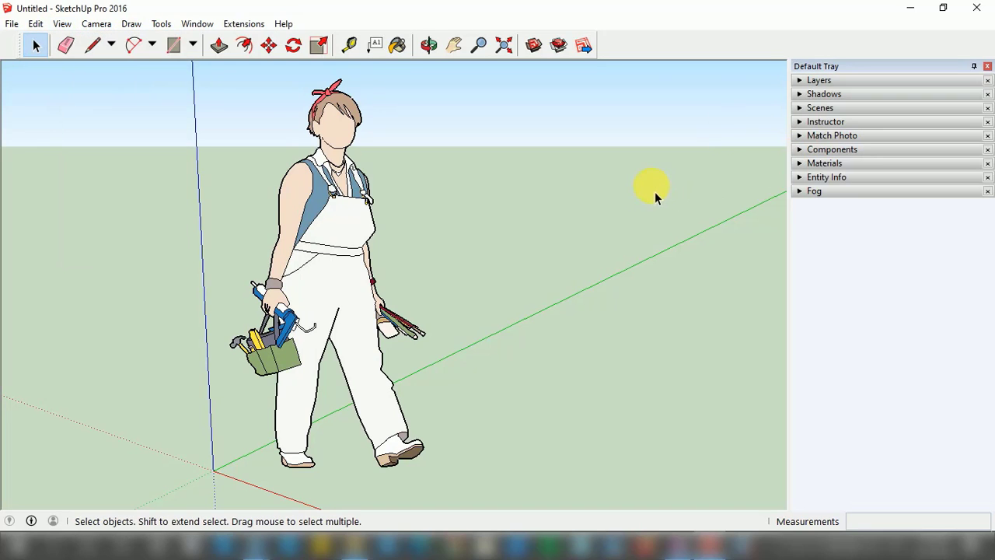
click(197, 25)
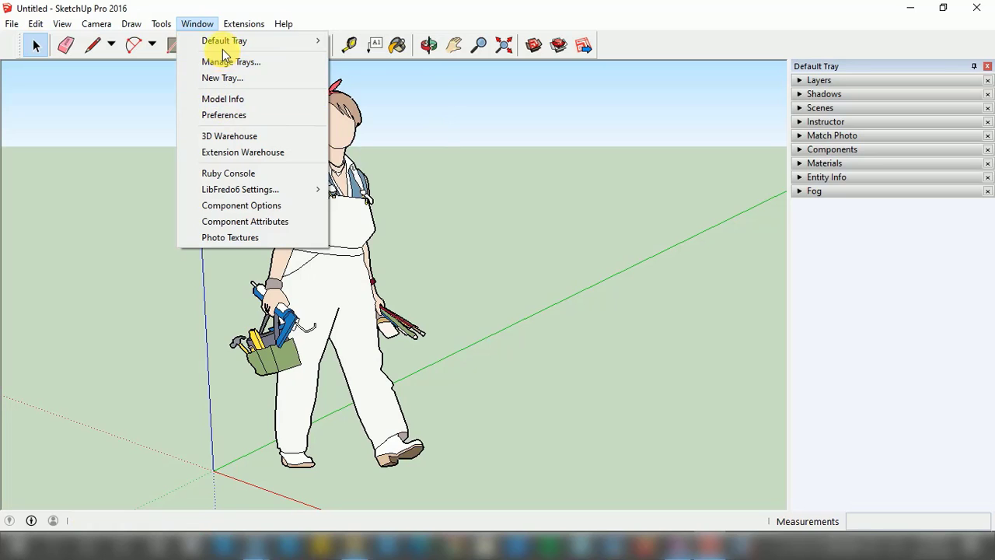
mouse_move(223, 48)
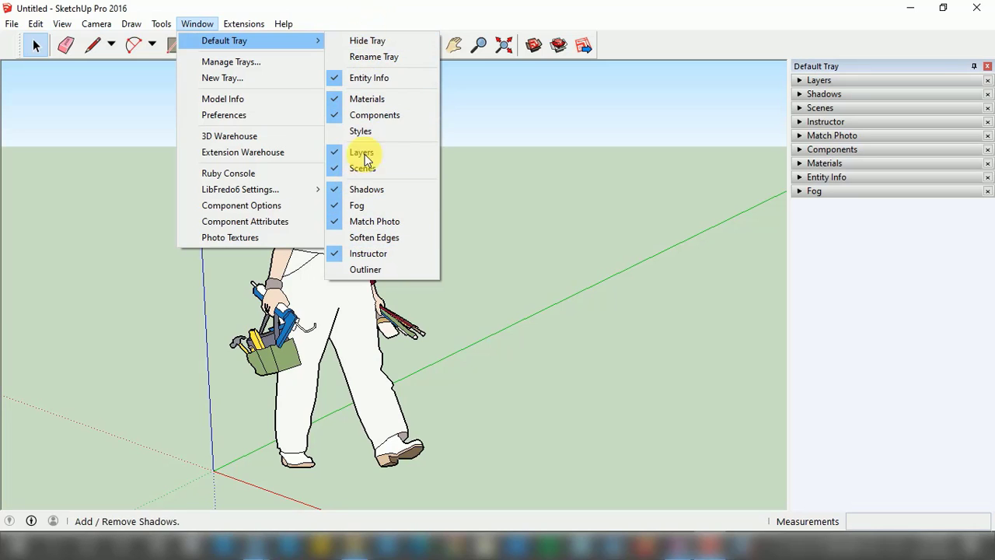
mouse_move(244, 23)
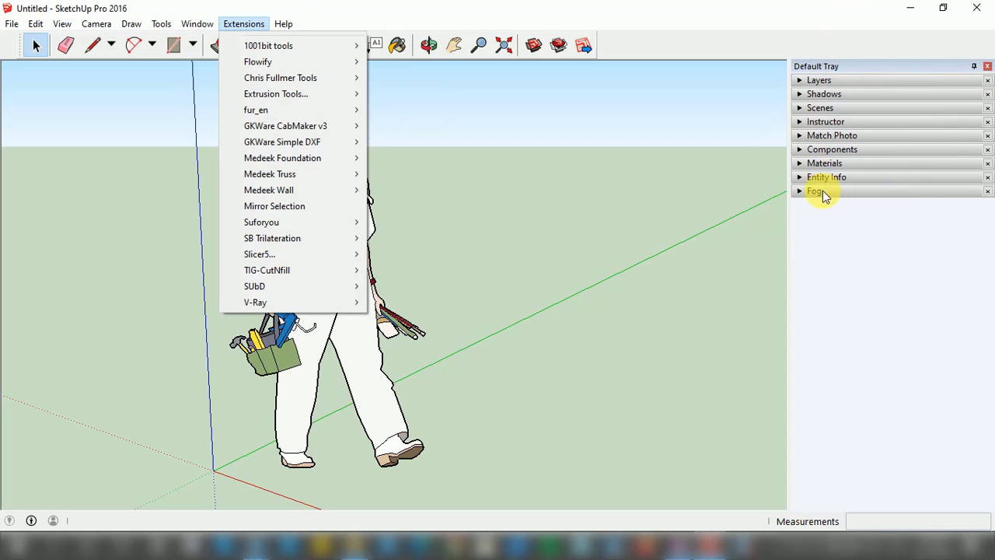
click(541, 179)
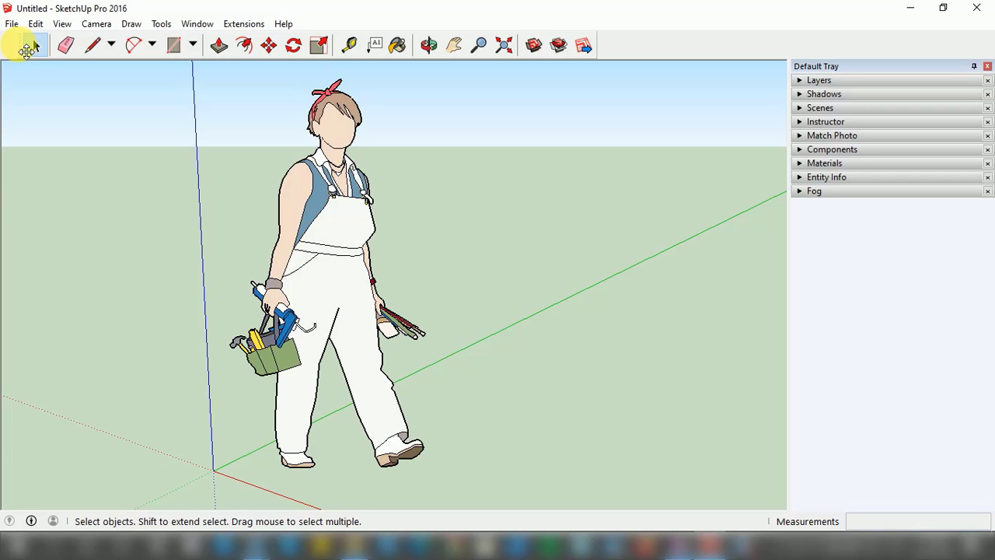
Dock the Getting Started toolbar vertically along the left side of the drawing area and hide the Default Tray.
mouse_move(25, 49)
mouse_down()
mouse_move(99, 164)
mouse_move(160, 187)
mouse_move(316, 176)
mouse_move(396, 144)
mouse_move(395, 113)
mouse_move(342, 105)
mouse_move(314, 64)
mouse_move(259, 68)
mouse_move(329, 164)
mouse_move(375, 126)
mouse_move(290, 62)
mouse_move(278, 69)
mouse_move(308, 159)
mouse_move(355, 437)
mouse_move(342, 482)
mouse_move(280, 498)
mouse_move(519, 497)
mouse_move(412, 115)
mouse_move(458, 149)
mouse_move(355, 334)
mouse_move(334, 88)
mouse_move(482, 146)
mouse_move(497, 216)
mouse_move(182, 229)
mouse_move(211, 216)
mouse_move(420, 260)
mouse_move(294, 250)
mouse_move(133, 111)
mouse_move(9, 100)
mouse_up()
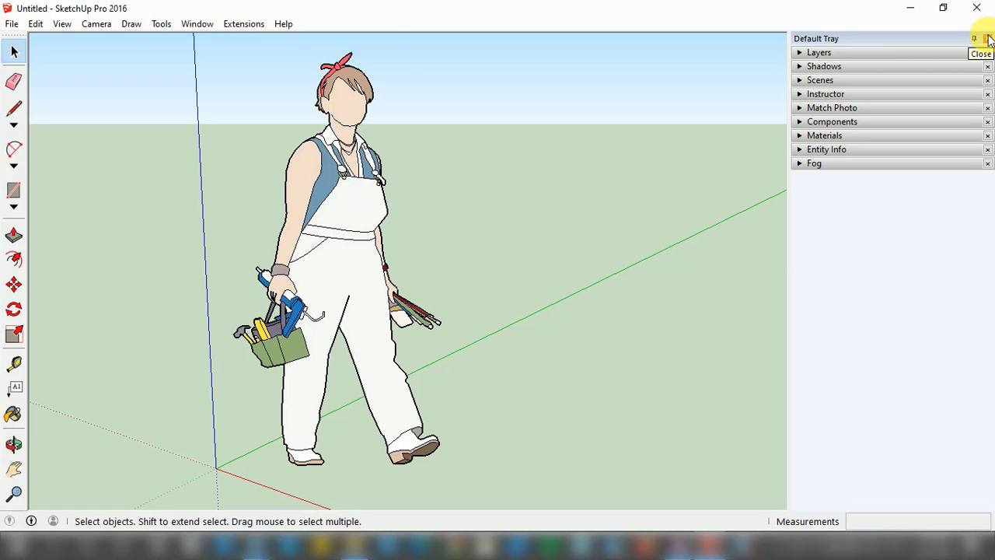
click(986, 38)
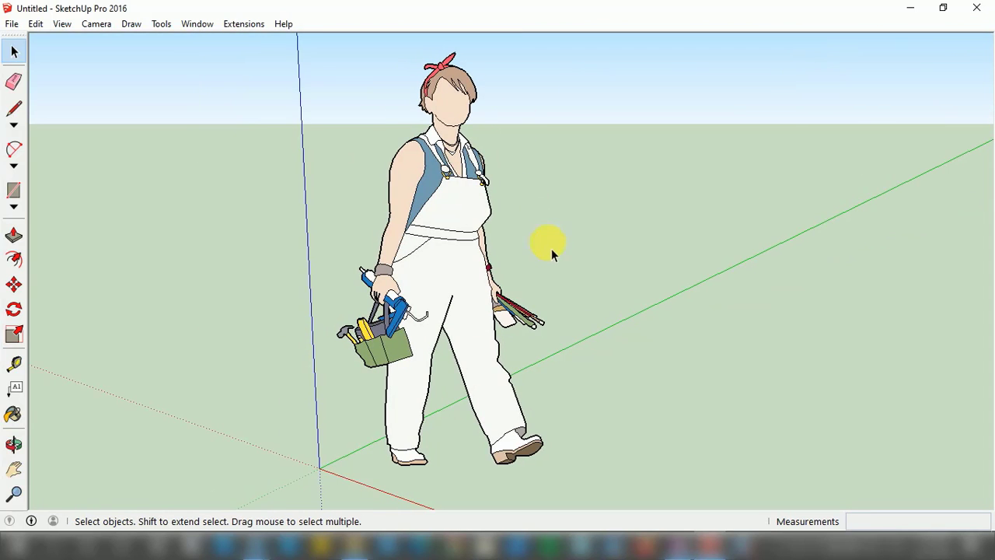
scroll(552, 250, down, 3)
scroll(553, 250, up, 5)
scroll(559, 257, down, 3)
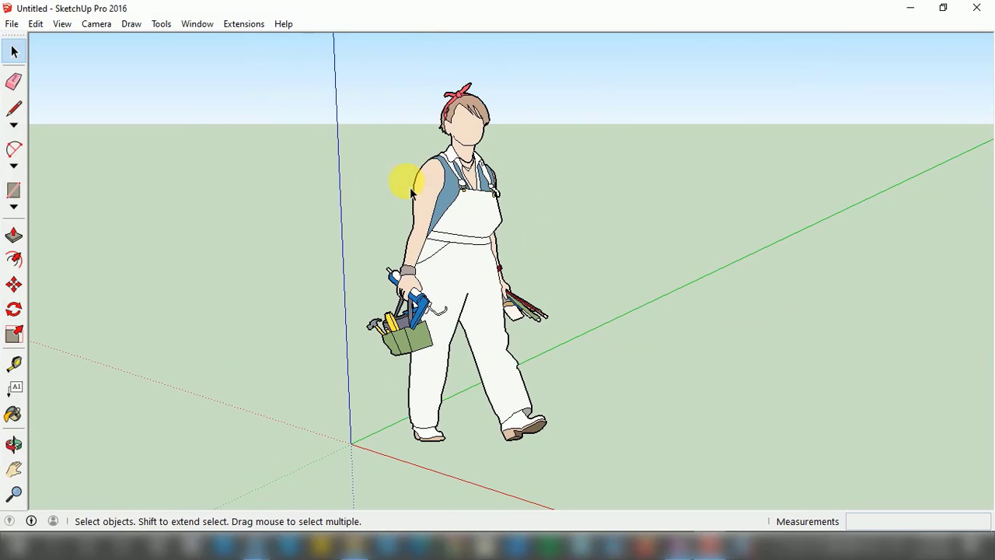
scroll(545, 235, up, 5)
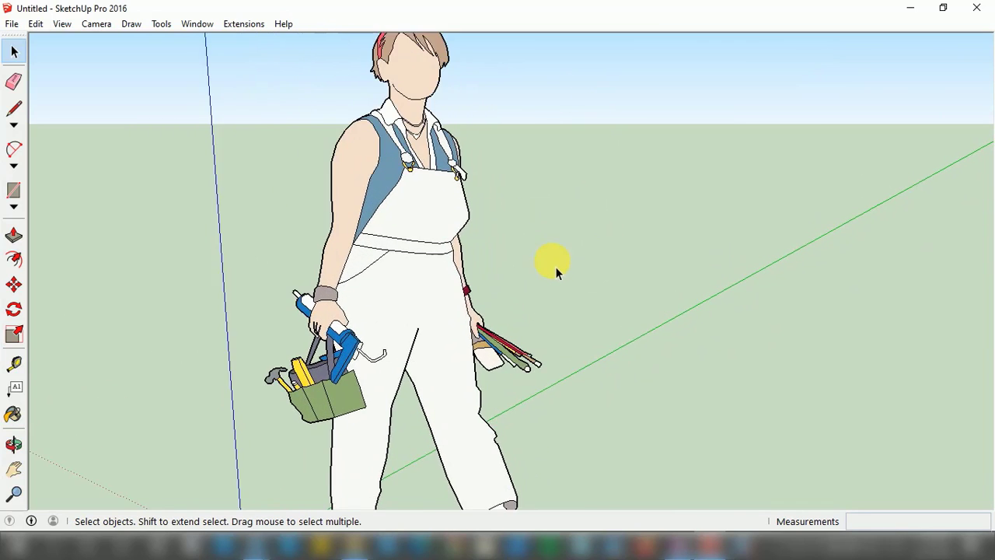
scroll(556, 269, down, 5)
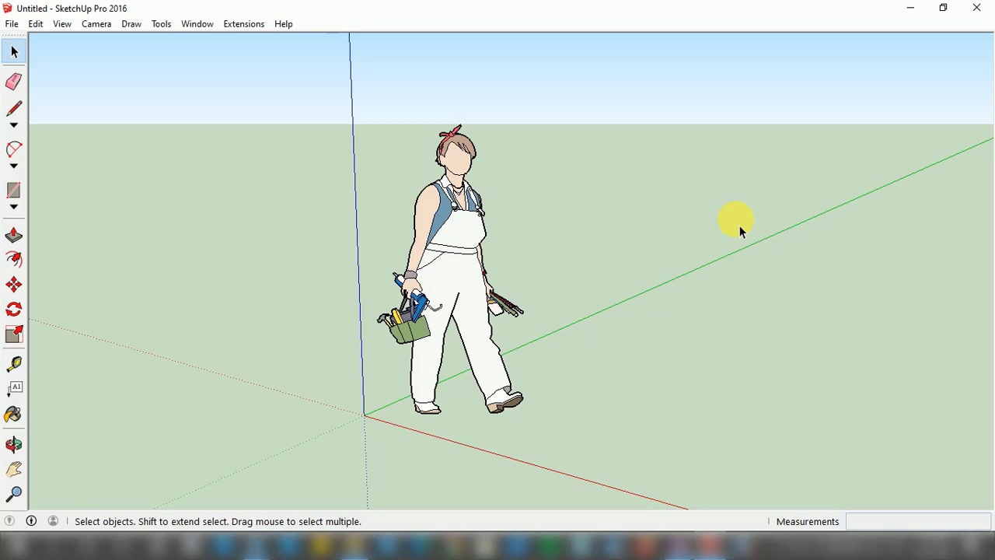
Show the Default Tray, hide it, and bring it back once more.
click(199, 24)
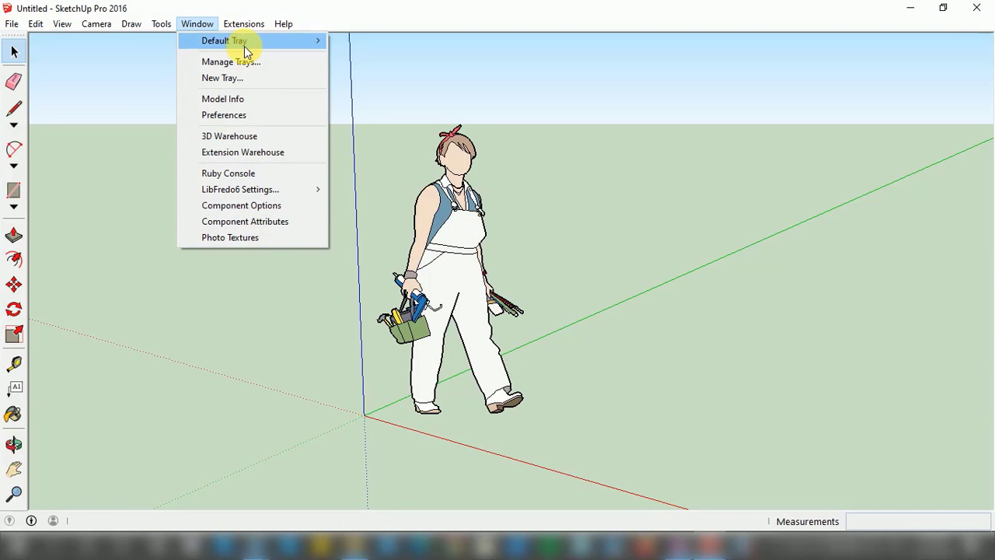
mouse_move(213, 41)
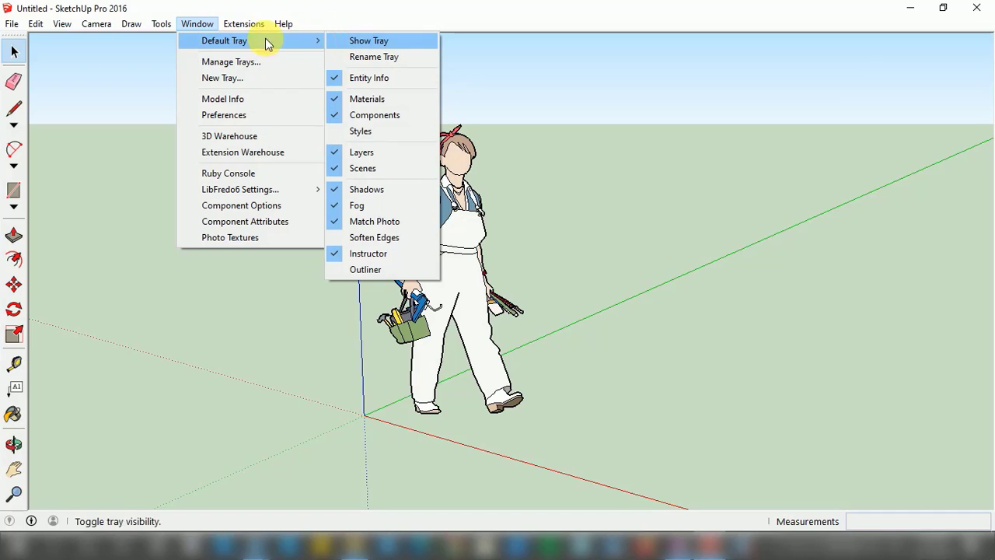
click(389, 43)
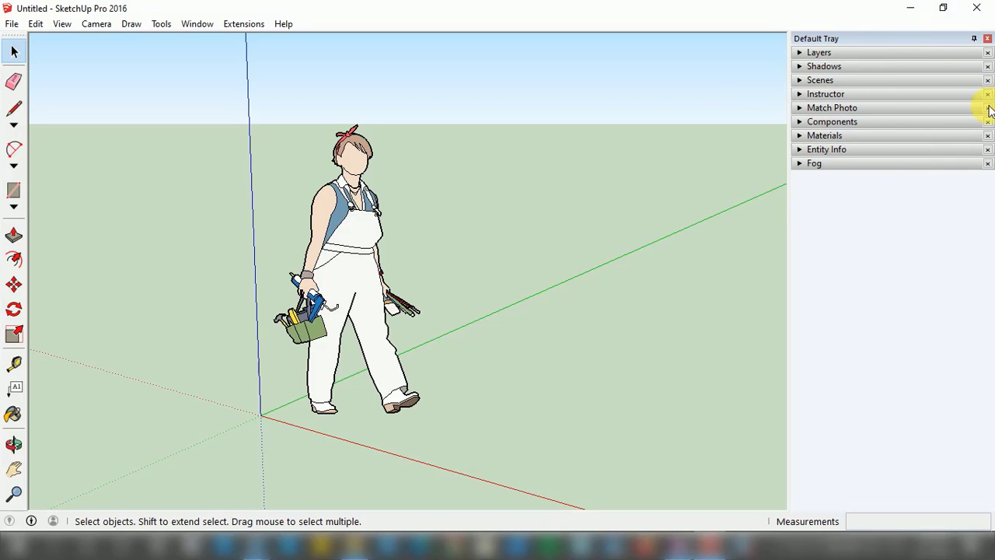
click(988, 38)
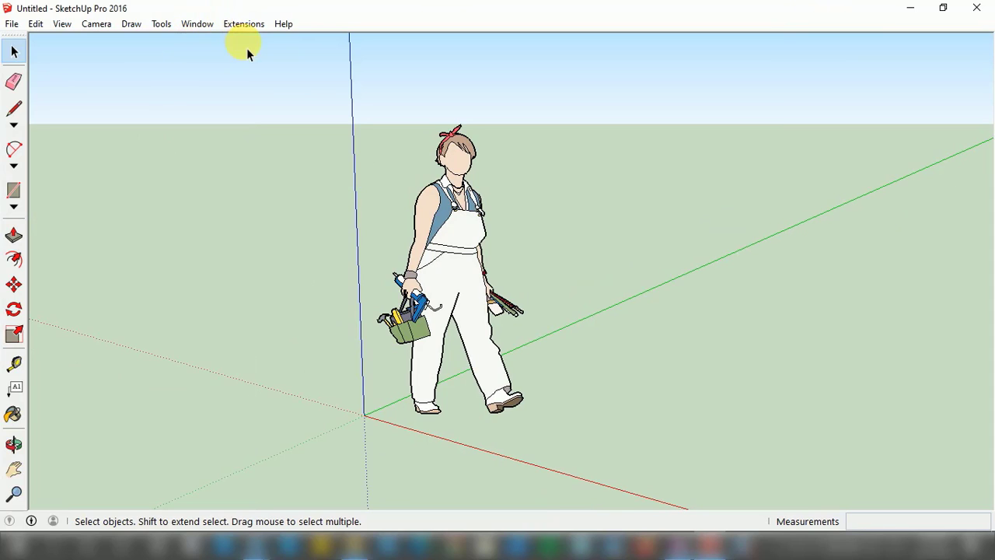
click(198, 24)
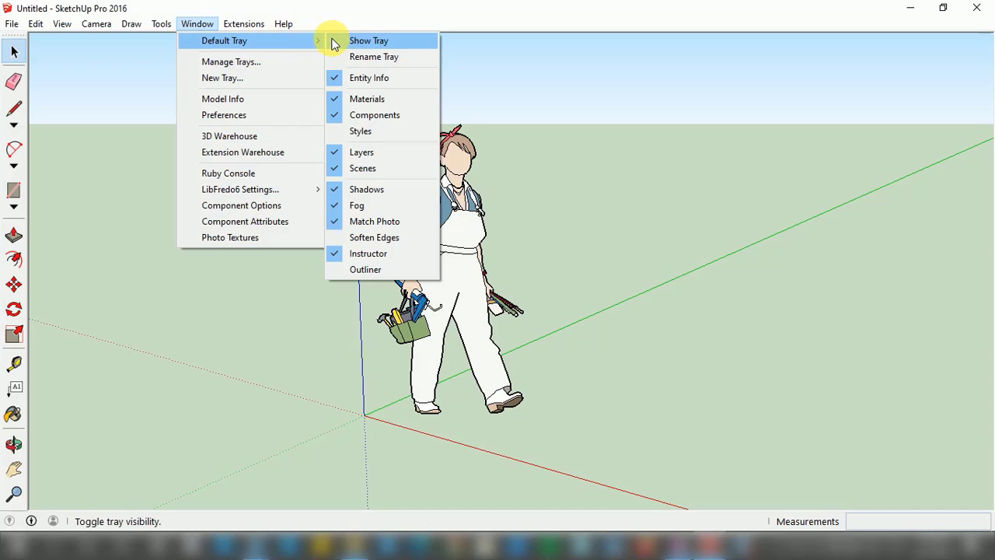
click(379, 40)
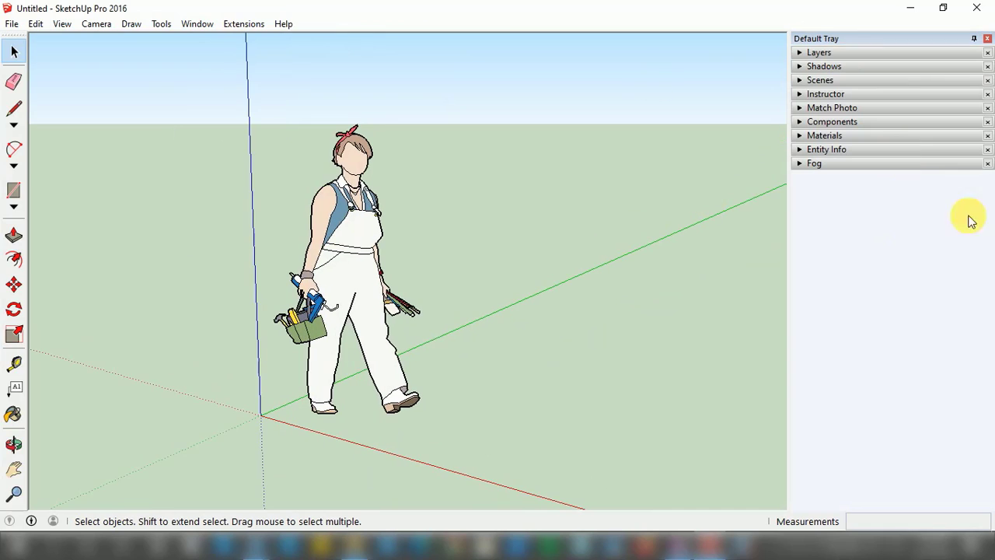
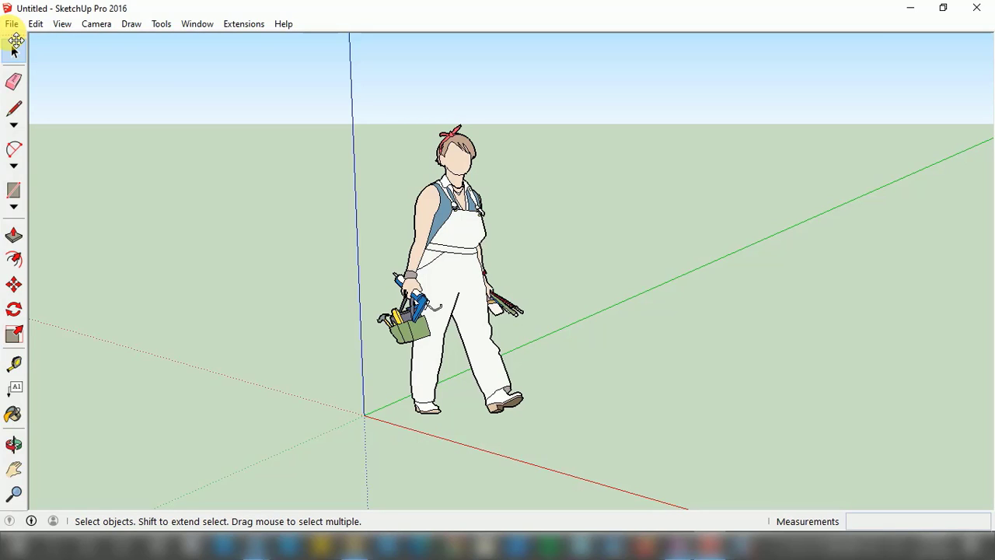
Undock the Getting Started toolbar so it floats over the model, and close it.
drag(15, 40, 44, 70)
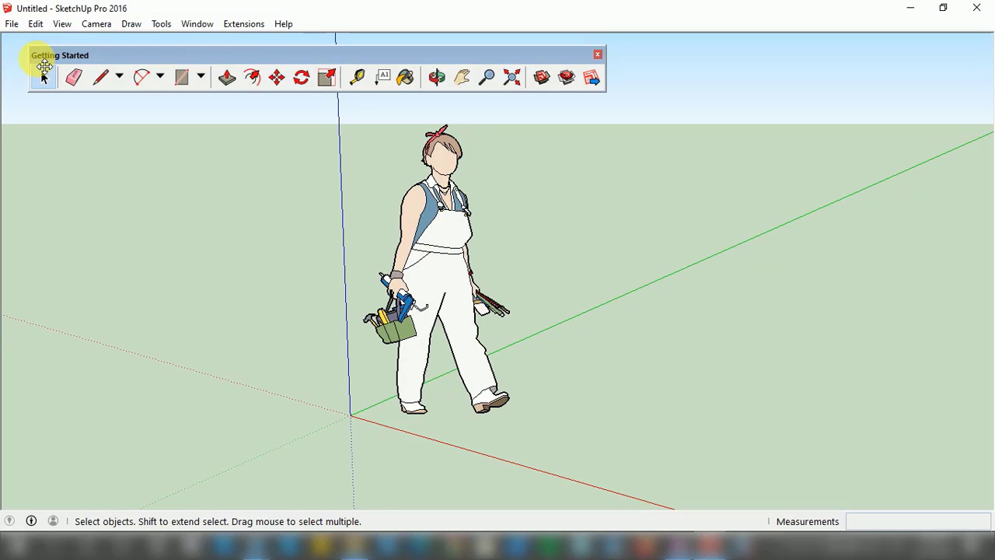
drag(44, 69, 177, 234)
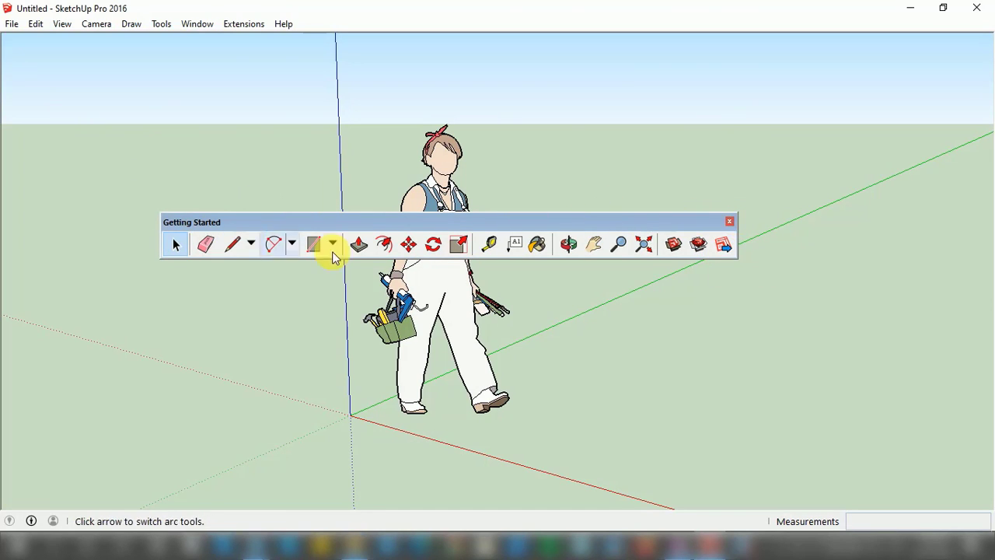
click(729, 224)
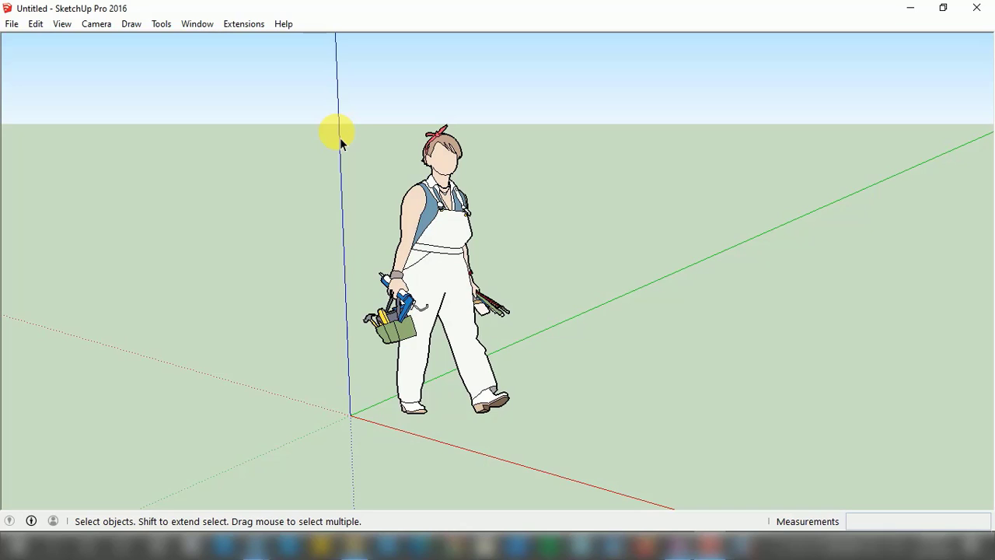
Open the list of available toolbars, check the toolbar display options, and return to the list.
click(61, 25)
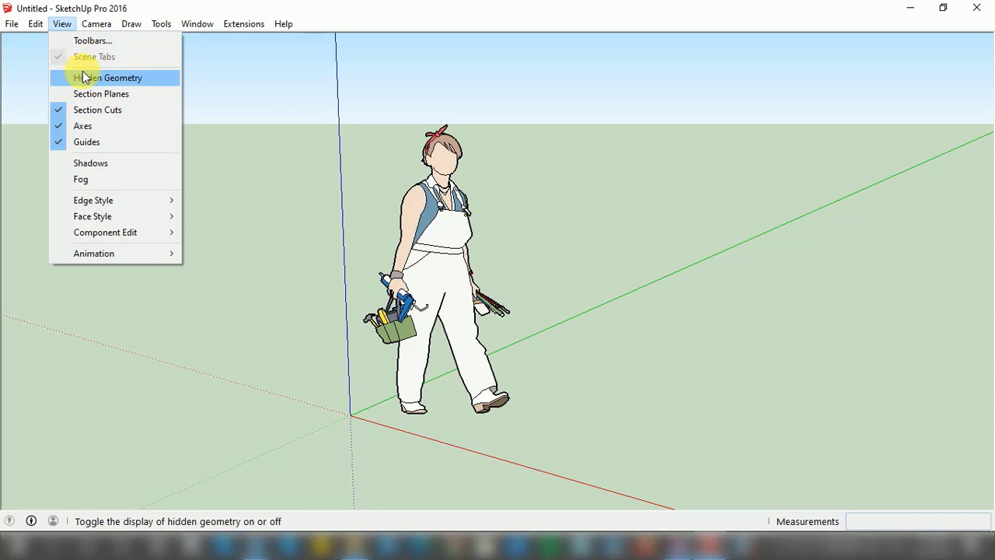
click(91, 44)
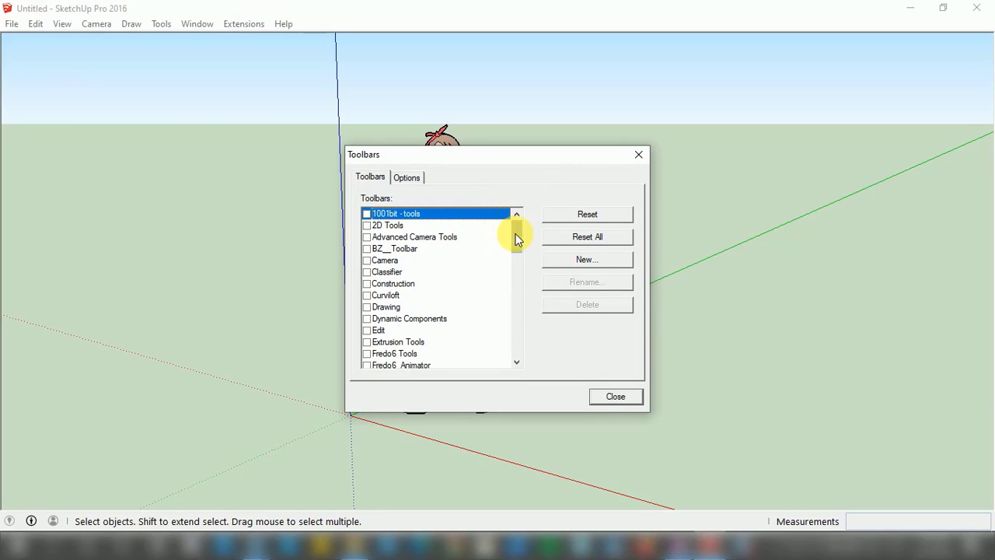
click(407, 178)
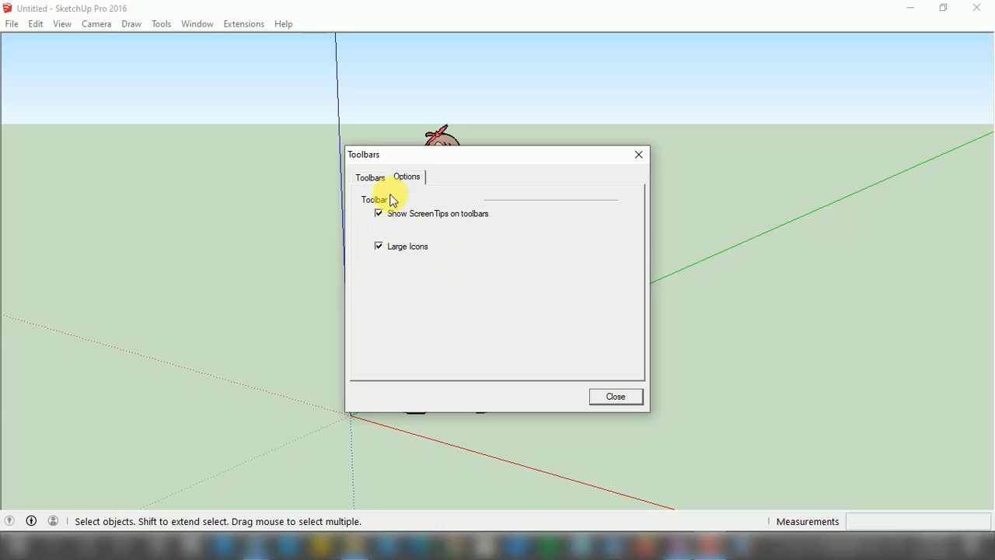
click(373, 176)
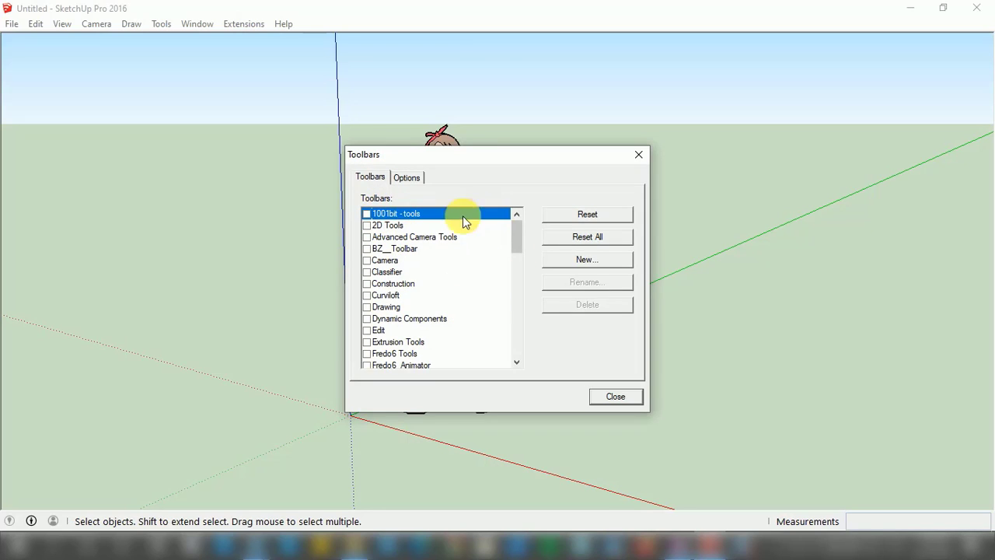
Reset the 1001bit - tools toolbar and all other toolbars and menus to their defaults.
click(600, 215)
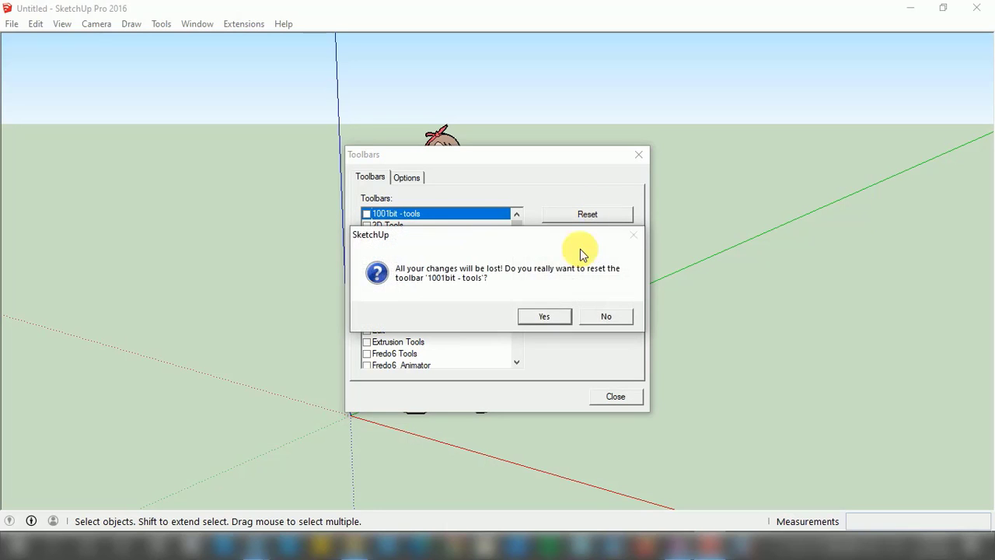
click(557, 316)
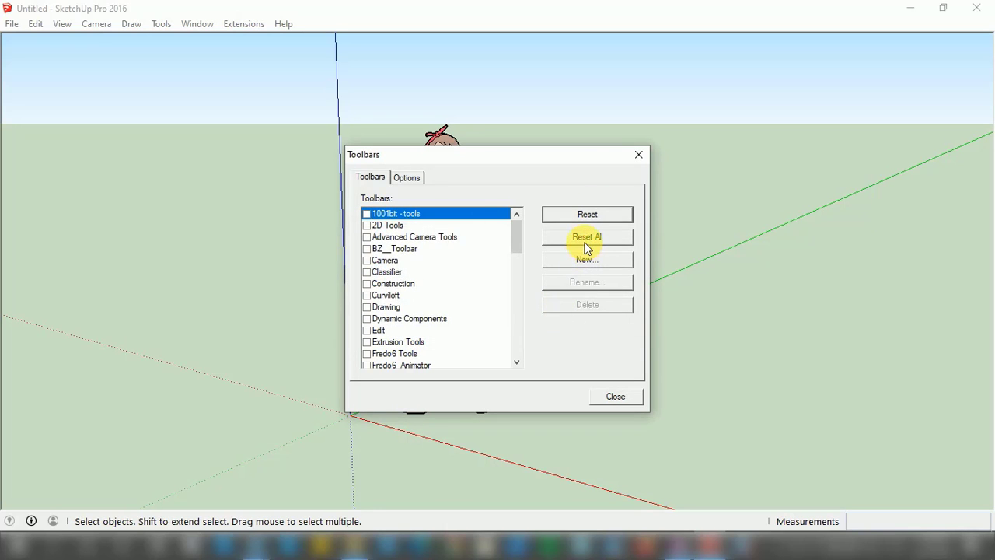
click(589, 239)
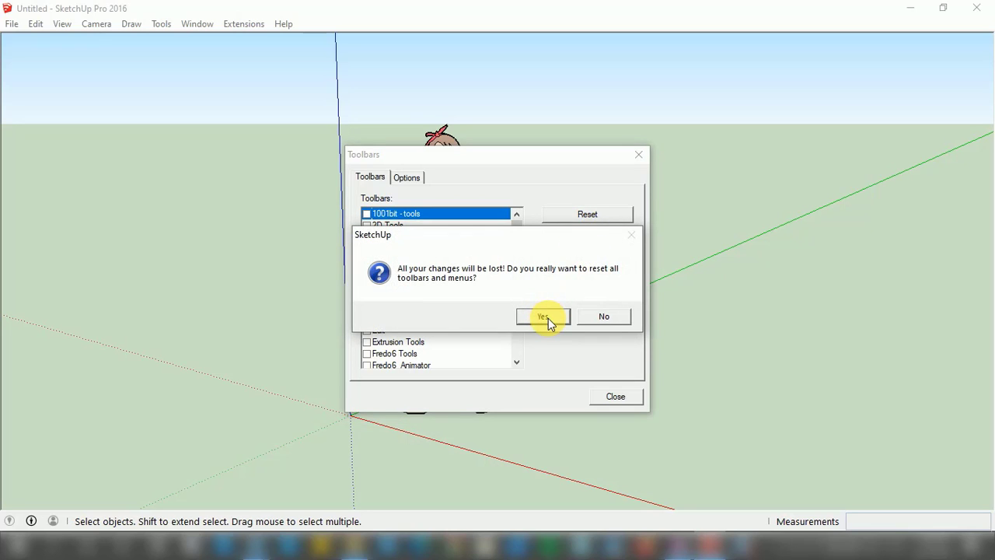
click(547, 318)
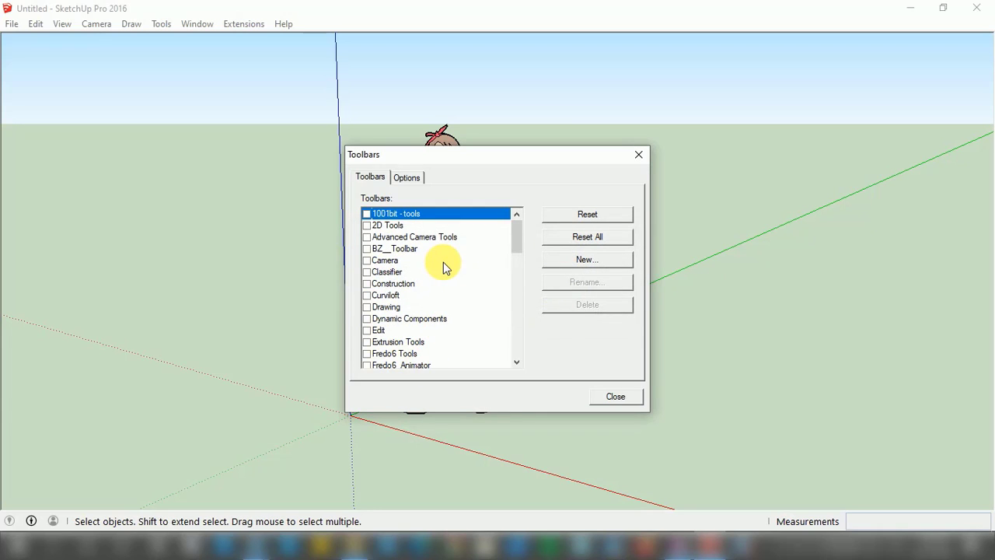
Turn on the Getting Started toolbar and dock it horizontally along the upper edge of the drawing area.
drag(518, 226, 513, 312)
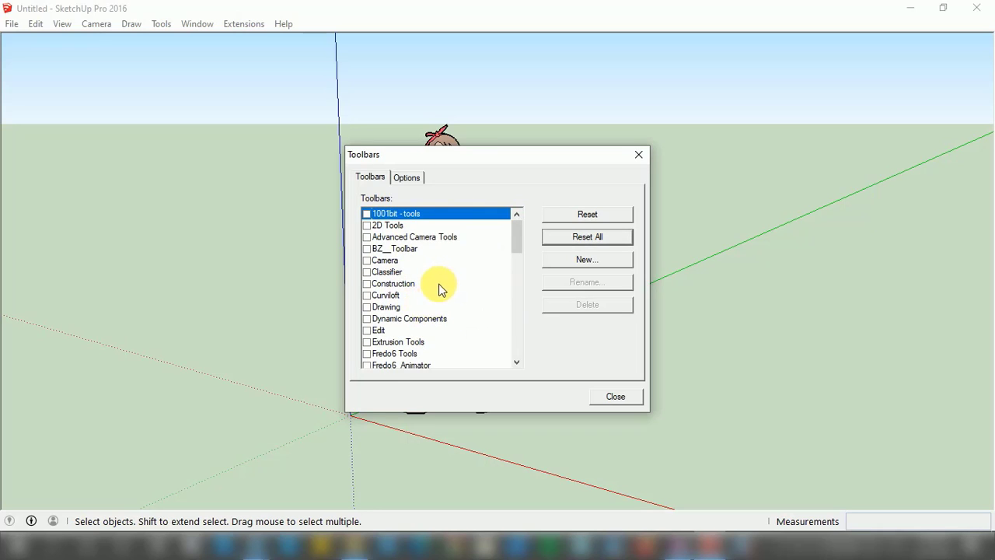
scroll(438, 290, down, 10)
drag(519, 231, 522, 259)
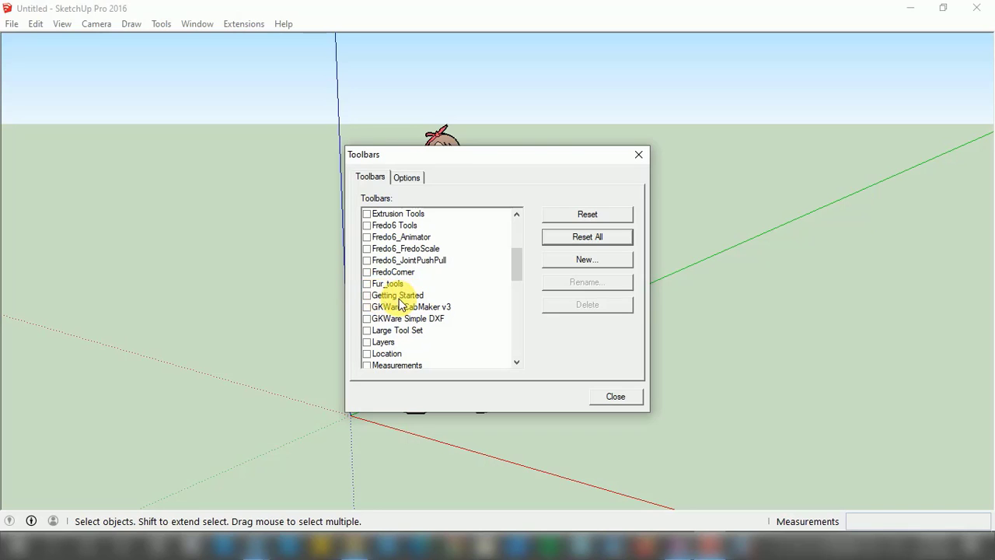
click(369, 296)
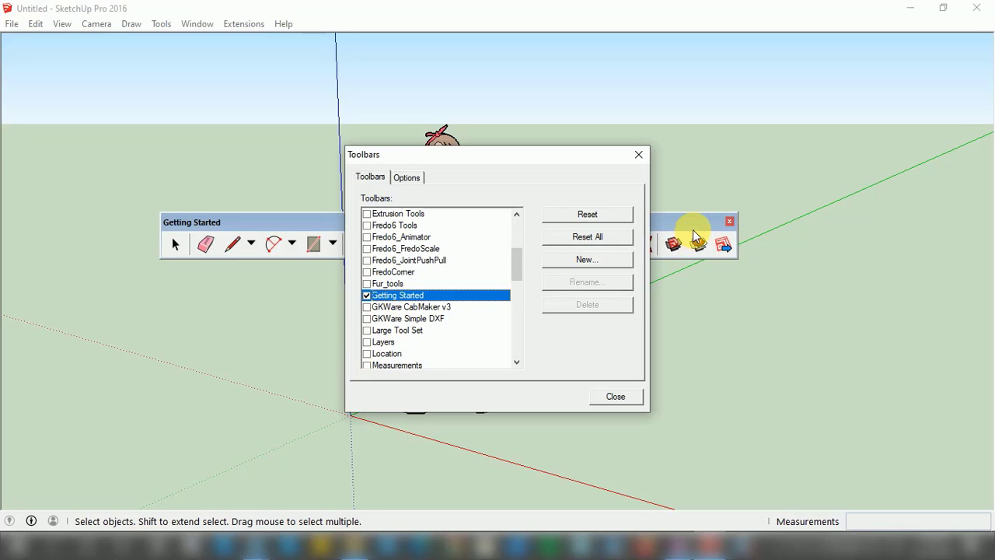
click(614, 397)
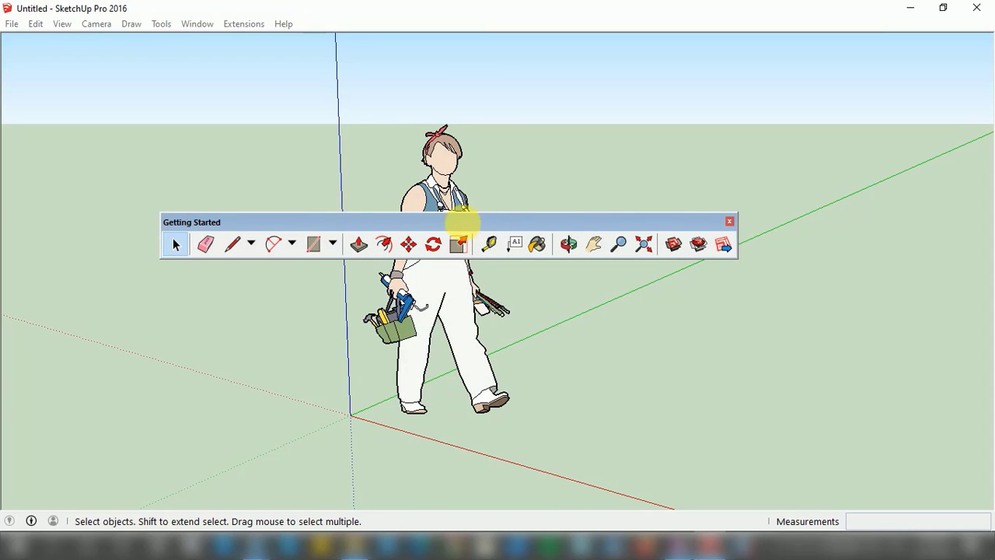
drag(430, 226, 252, 42)
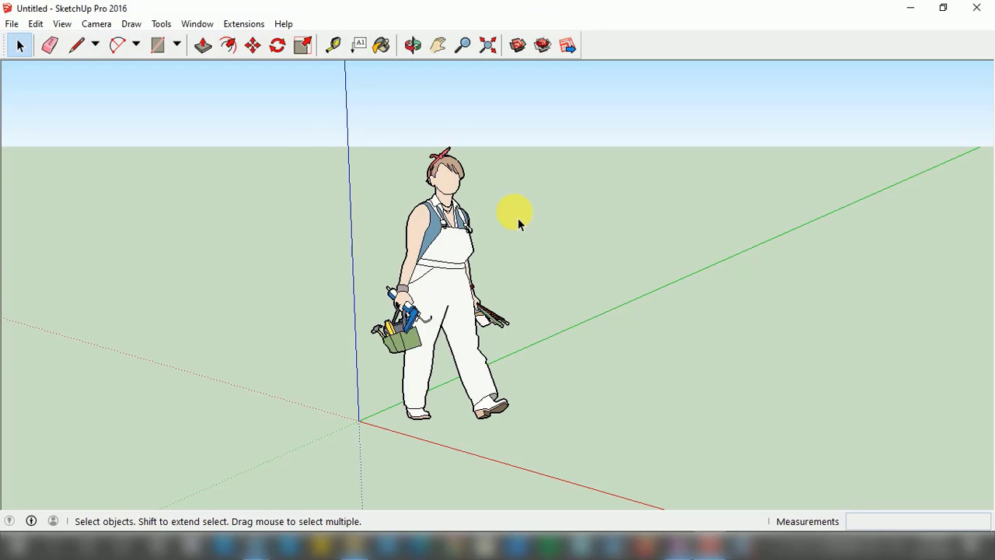
Show the Default Tray beside the drawing area again.
click(198, 24)
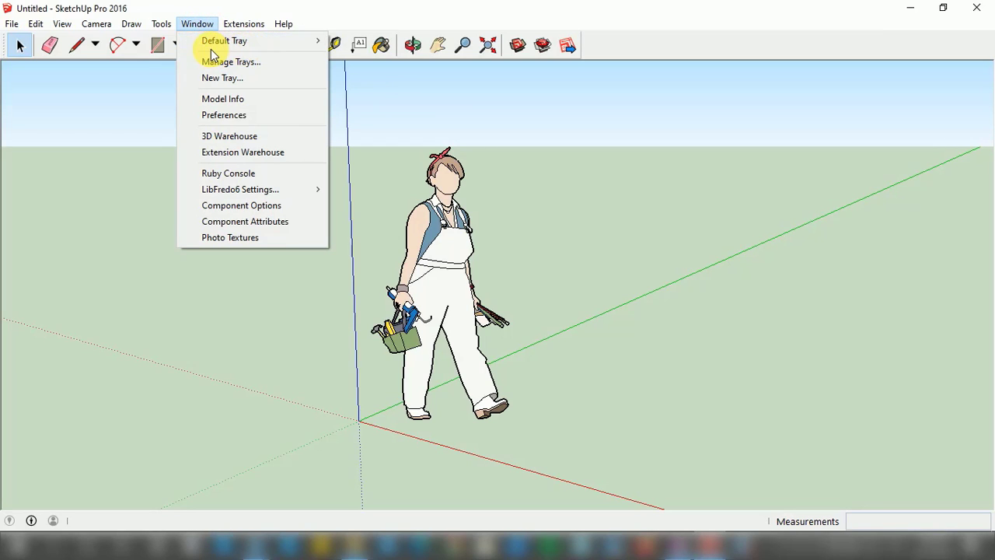
mouse_move(220, 48)
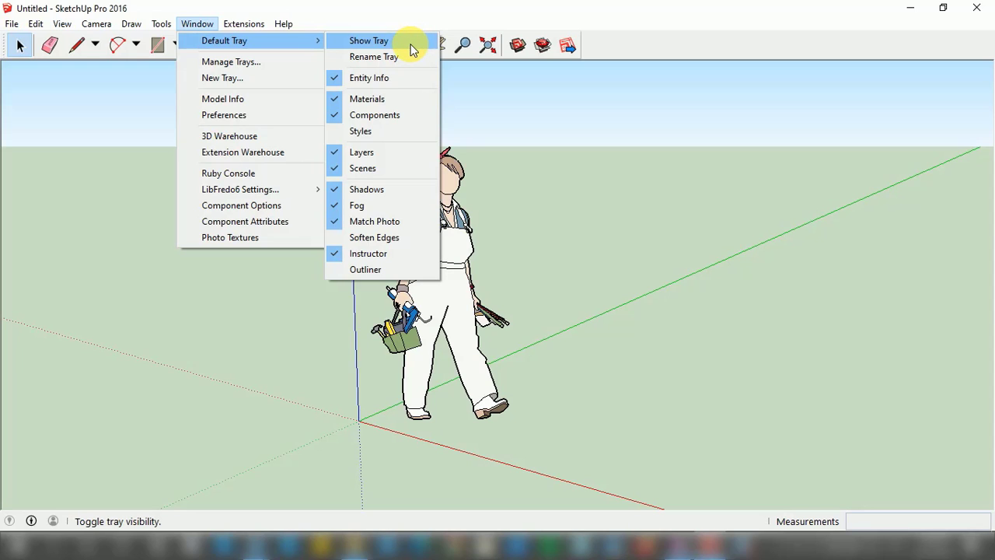
click(412, 49)
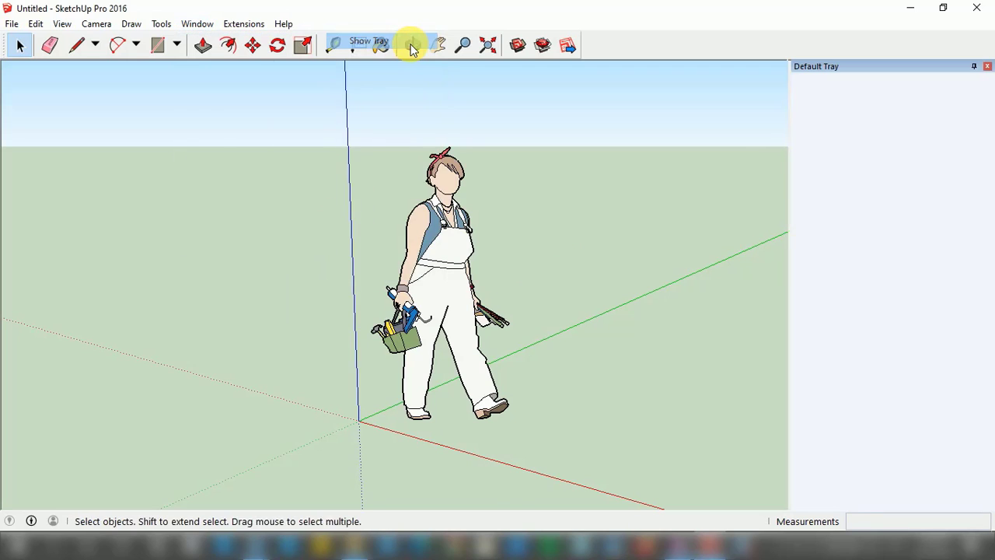